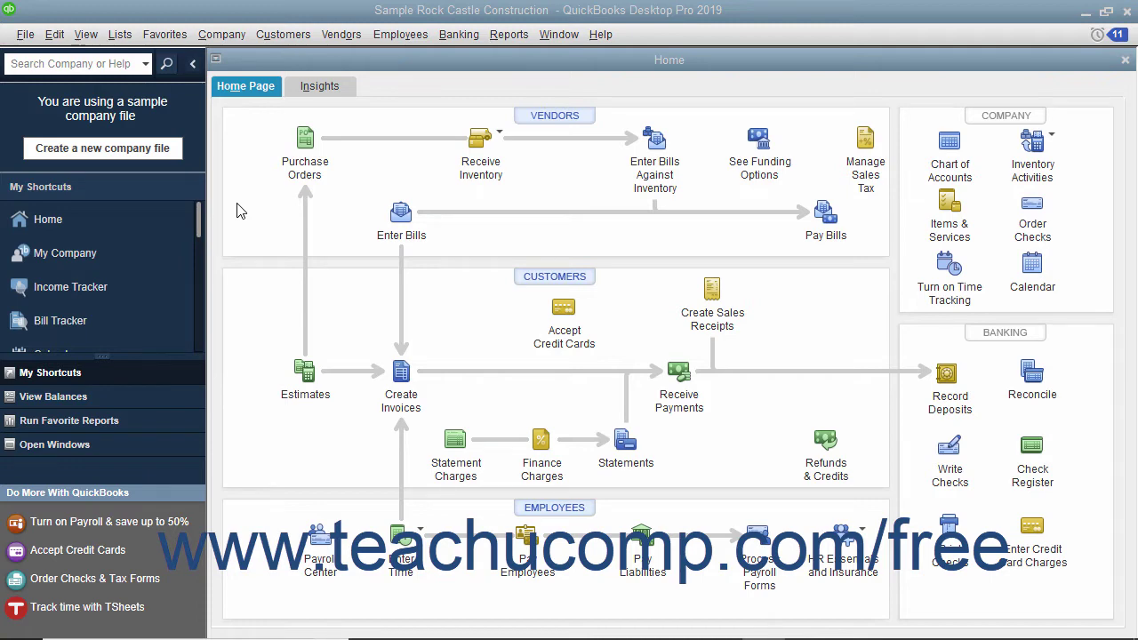
# - Open Edit > Preferences on Reports & Graphs and highlight the report-options prompt setting
pyautogui.click(54, 34)
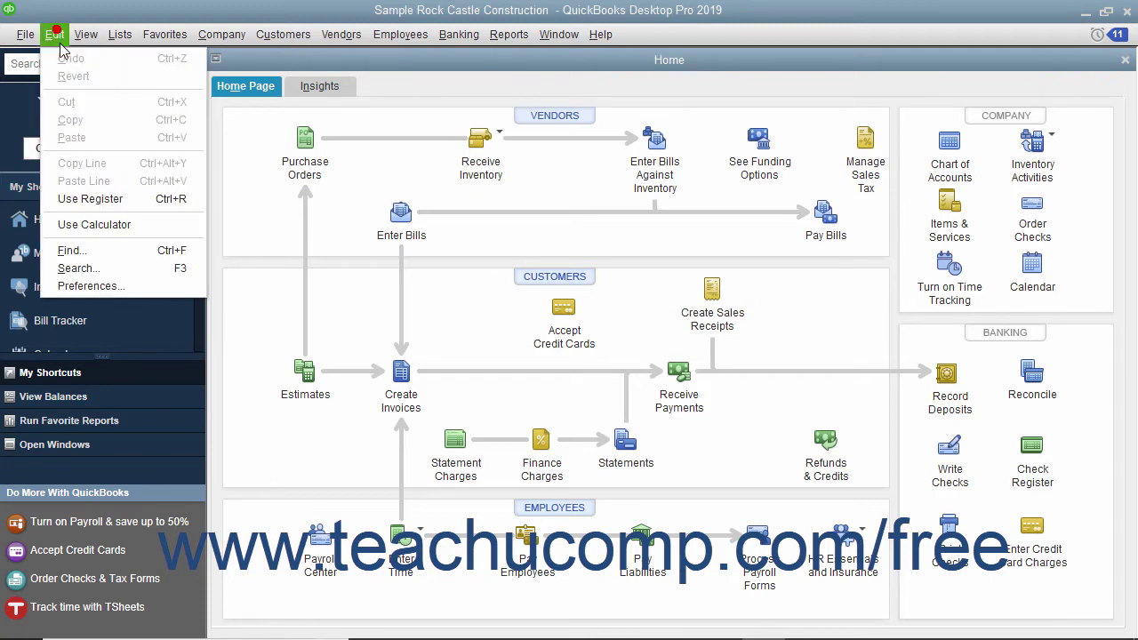
pyautogui.click(104, 286)
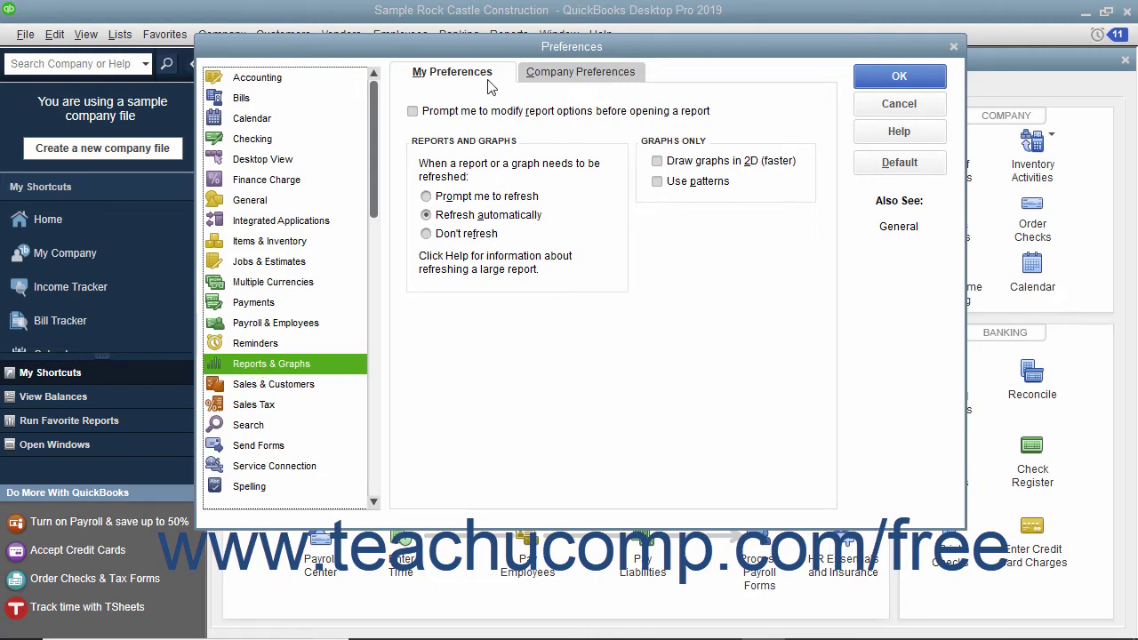
pyautogui.press('Tab')
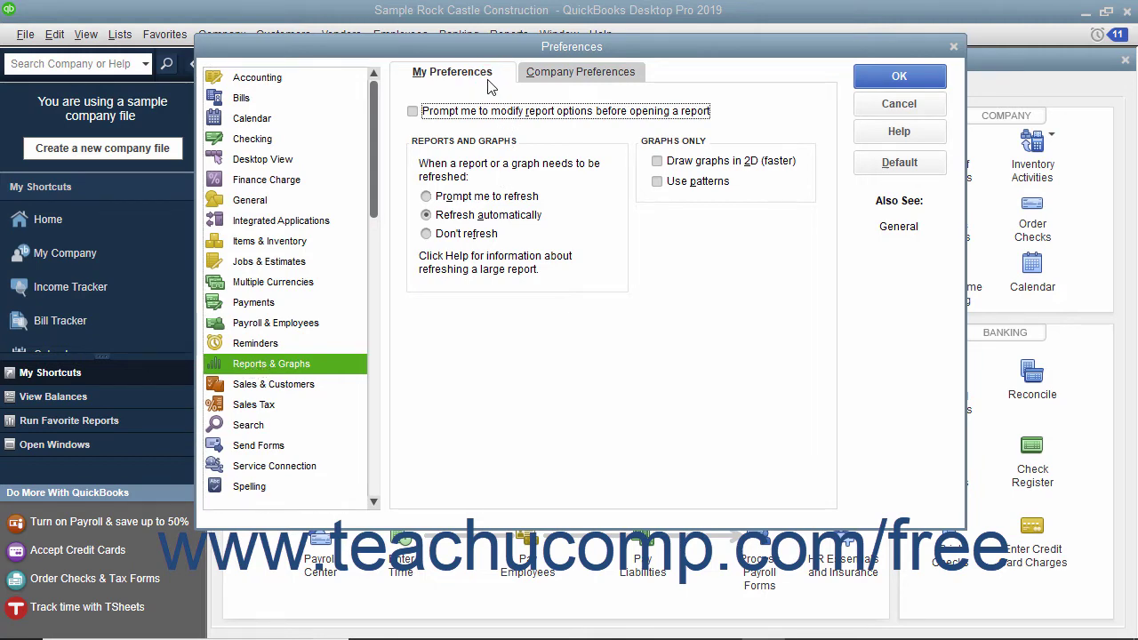
pyautogui.click(609, 75)
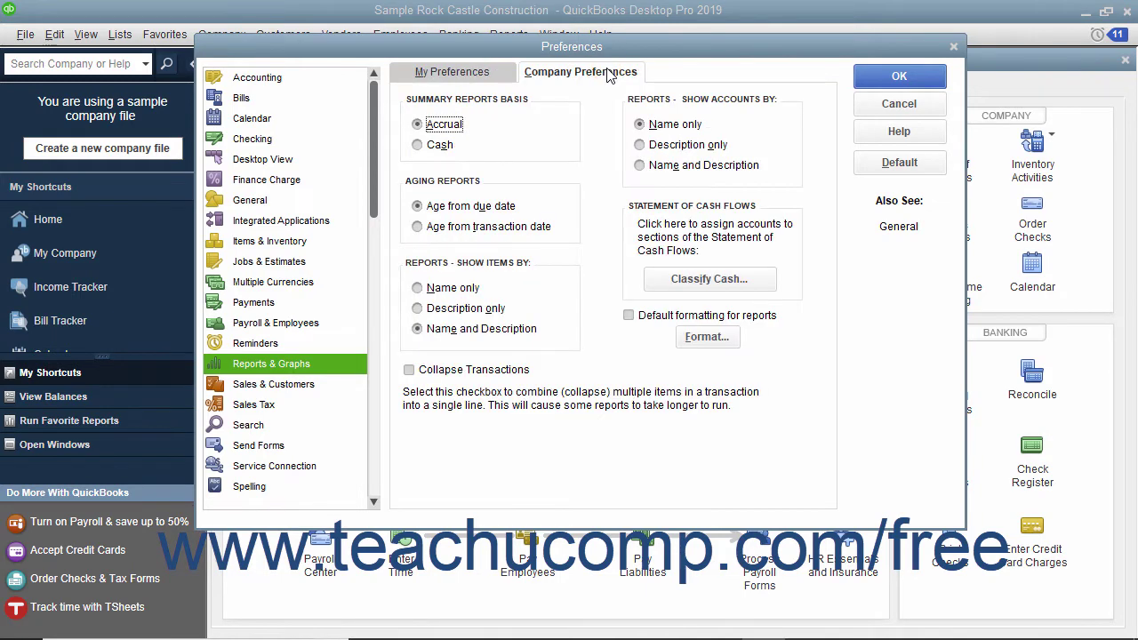
pyautogui.click(486, 79)
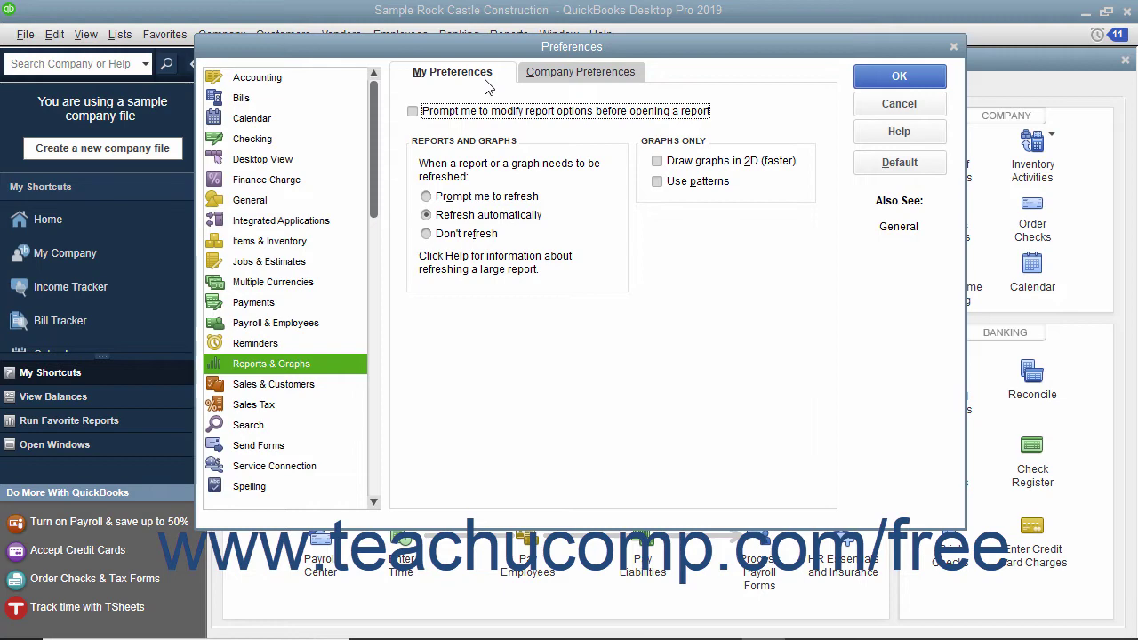
pyautogui.click(477, 108)
pyautogui.click(478, 113)
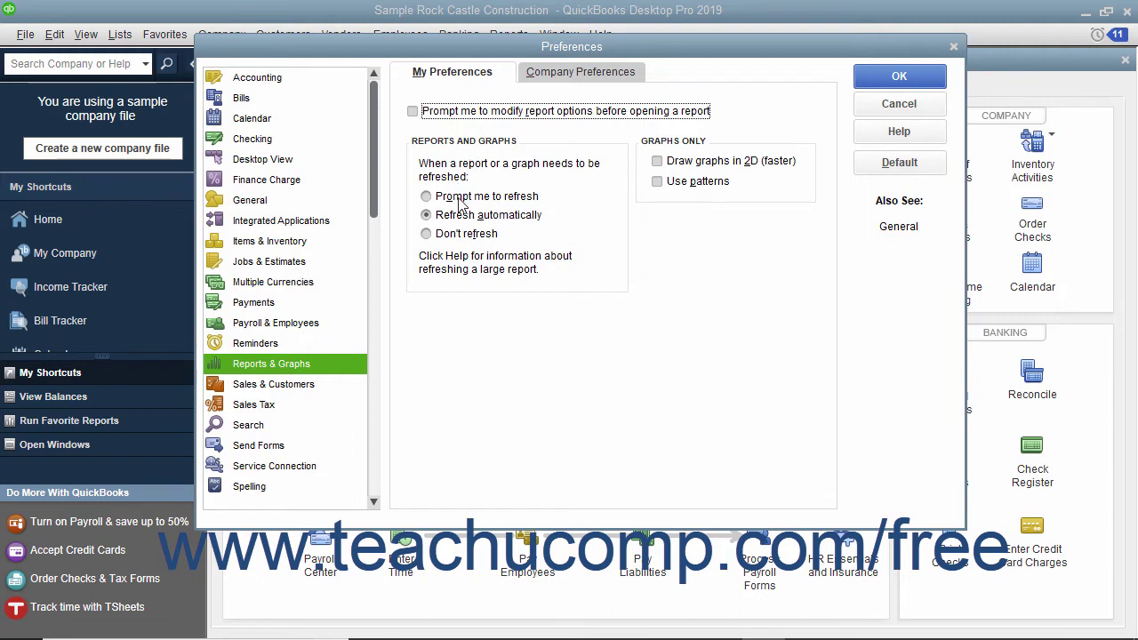
pyautogui.click(427, 216)
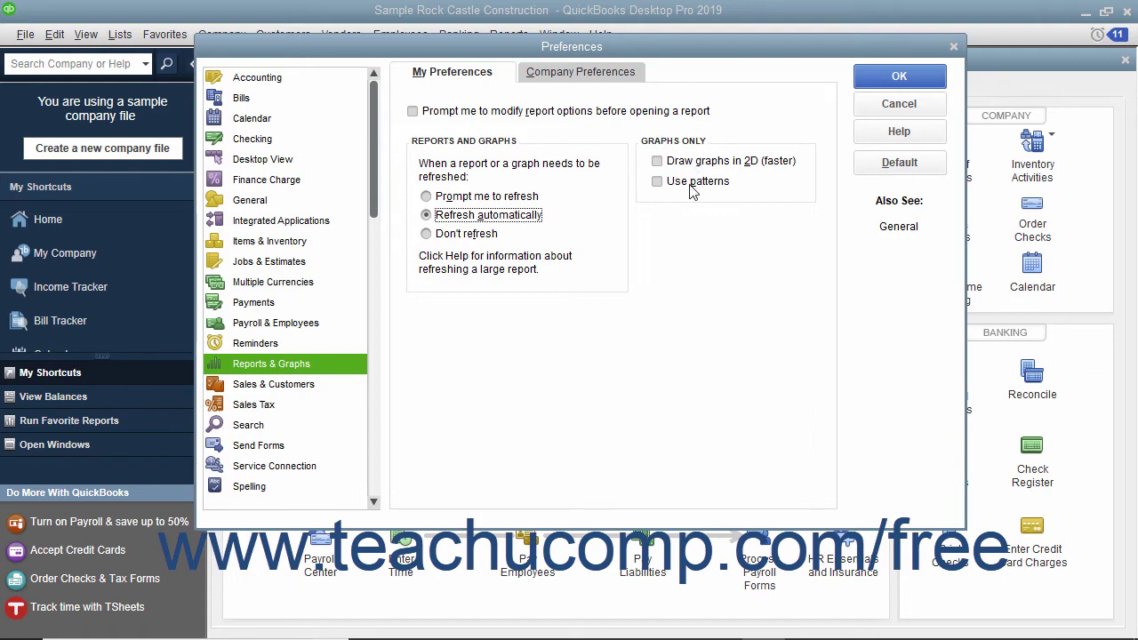
# - On Company Preferences, keep Accrual basis, due-date aging, items by Name and Description, accounts by Name only
pyautogui.click(619, 75)
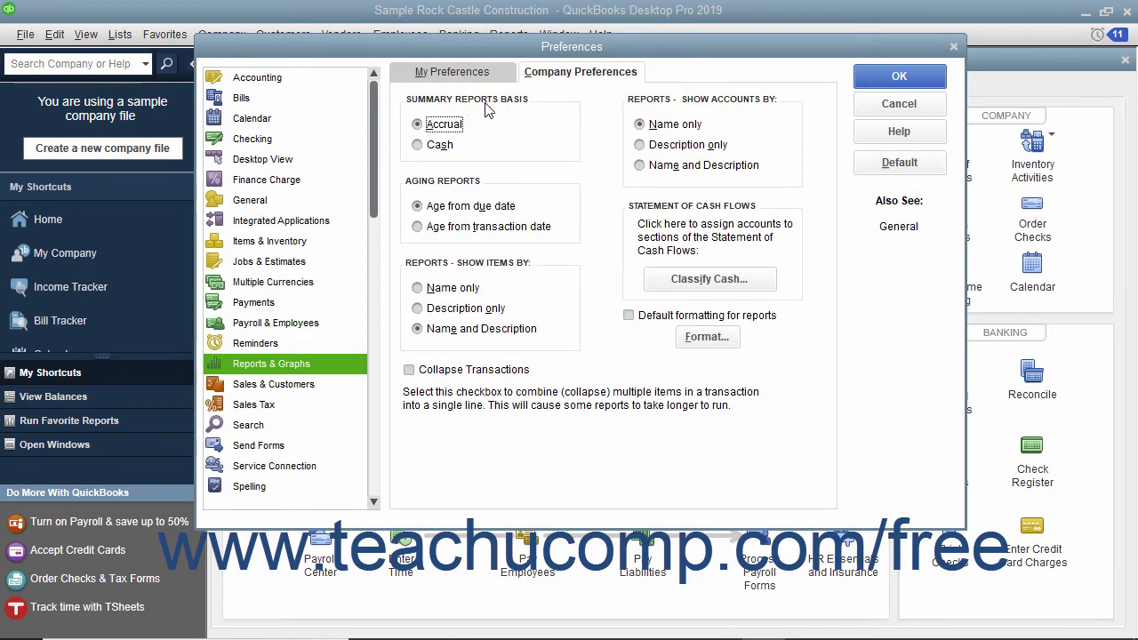
pyautogui.click(432, 130)
pyautogui.click(422, 208)
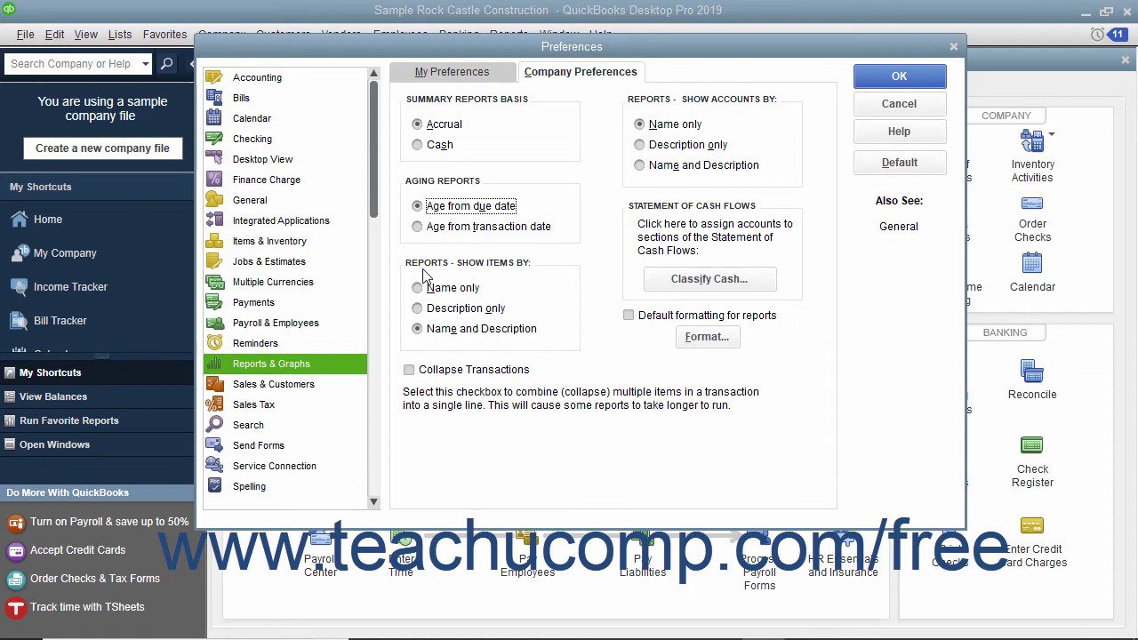
pyautogui.click(418, 329)
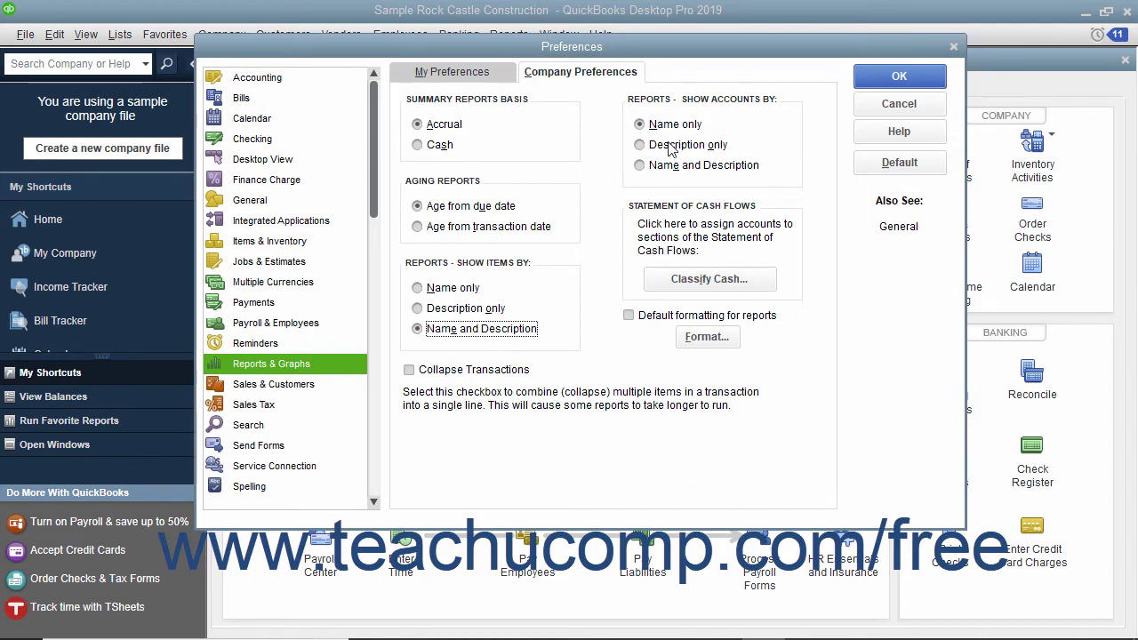
pyautogui.click(641, 125)
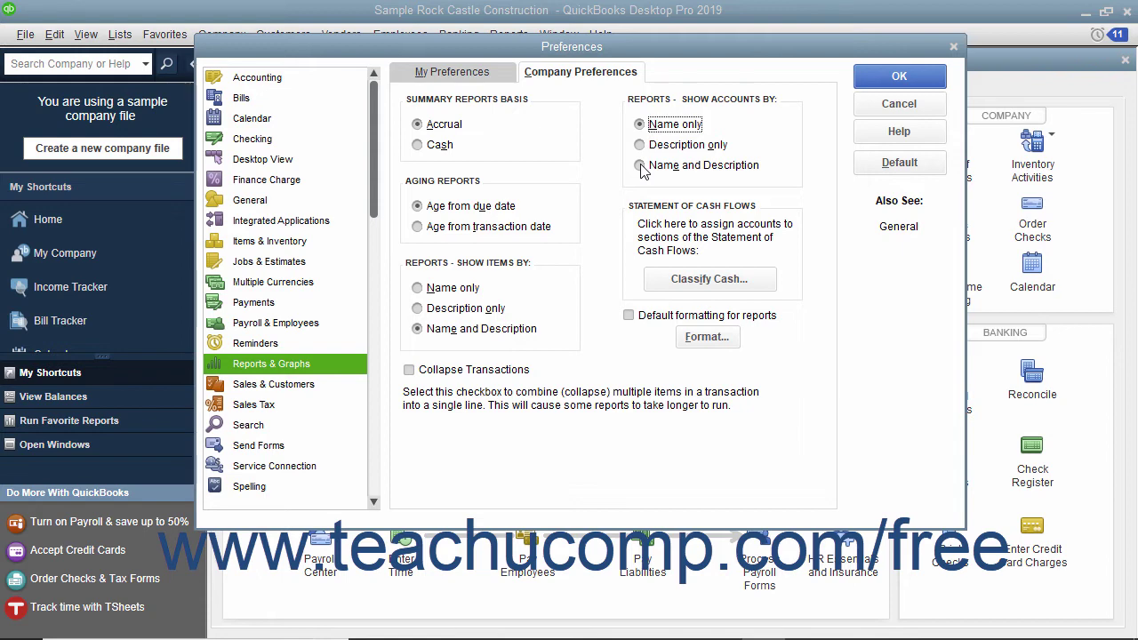
pyautogui.click(679, 281)
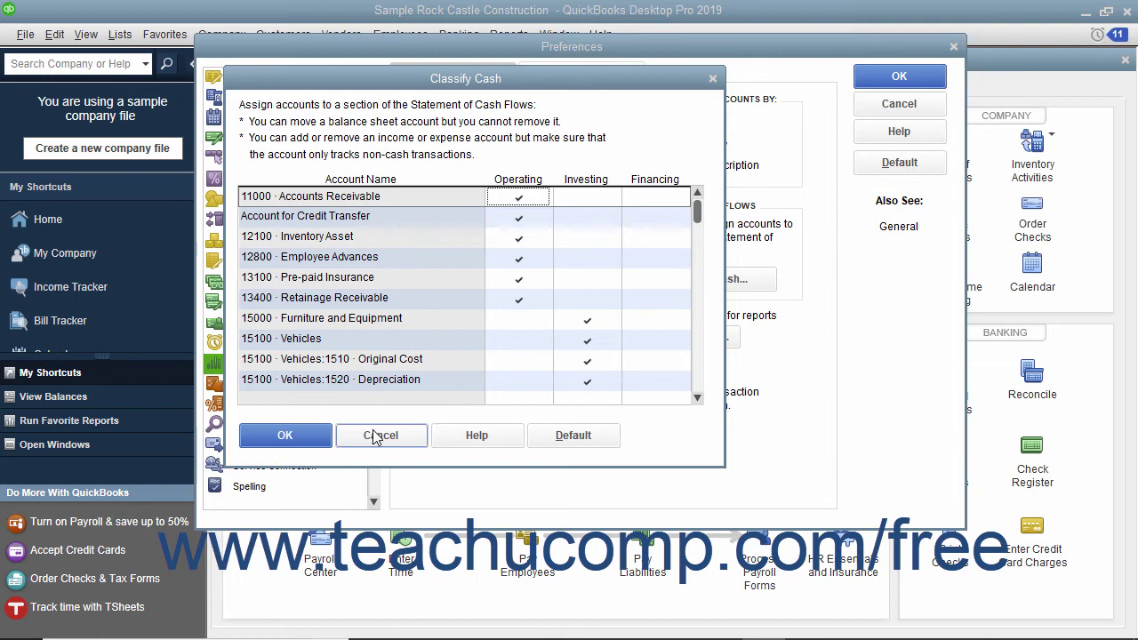
pyautogui.click(285, 436)
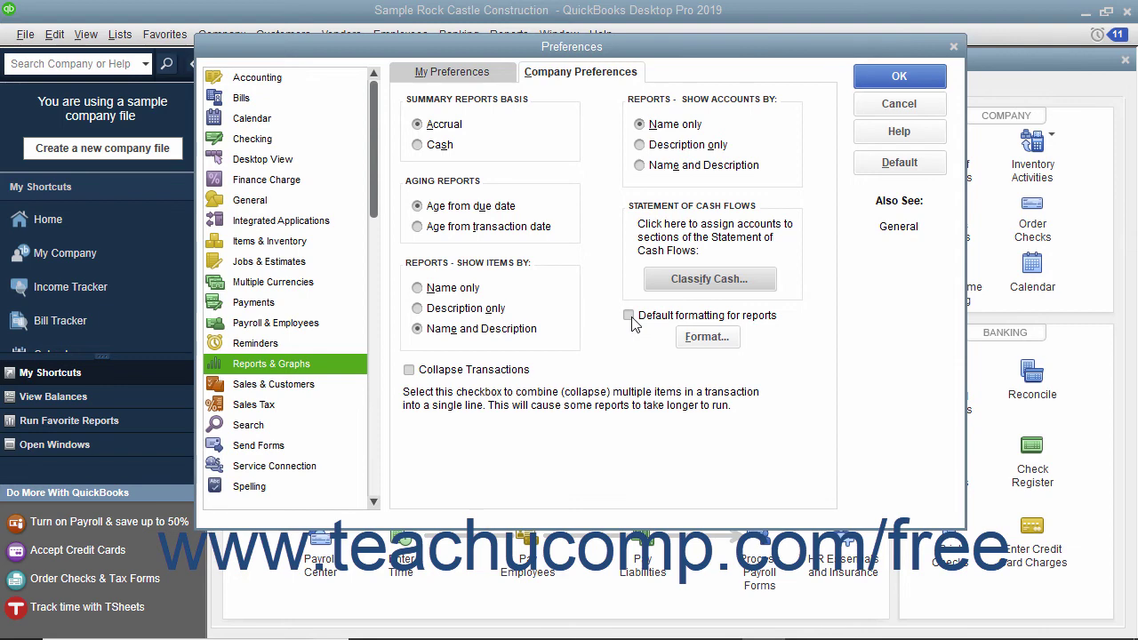
pyautogui.click(685, 338)
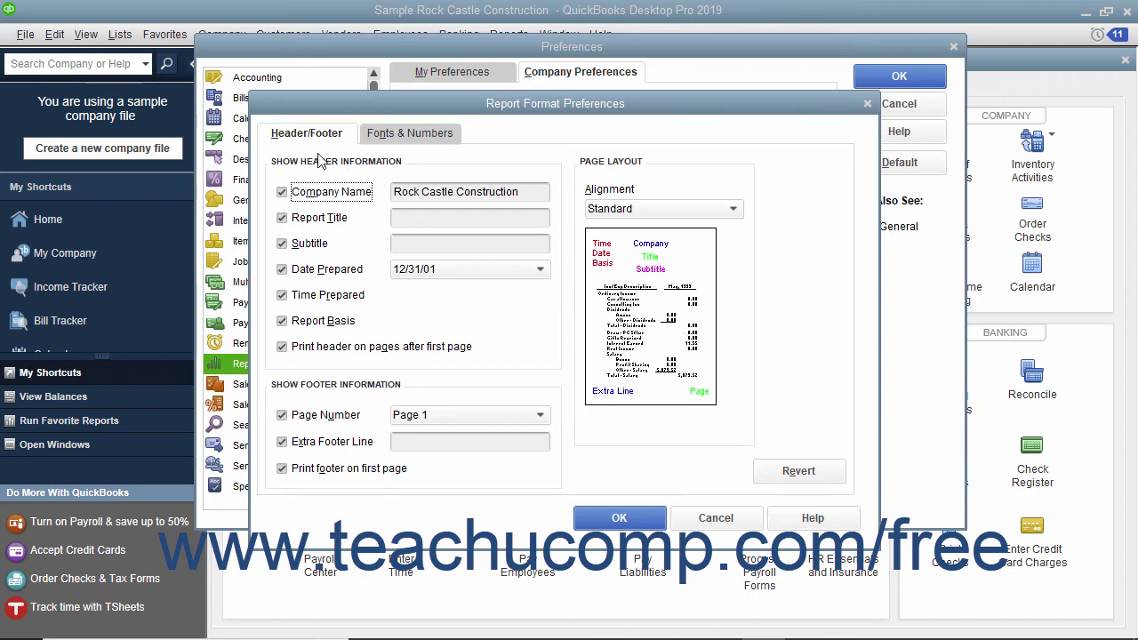
pyautogui.click(402, 134)
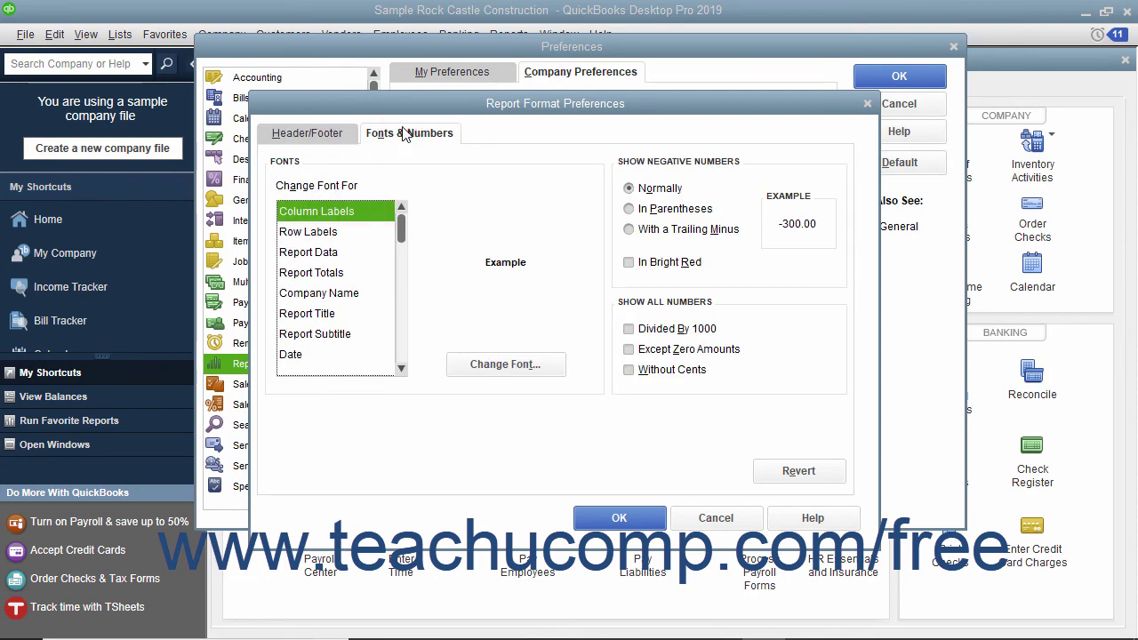
pyautogui.click(346, 135)
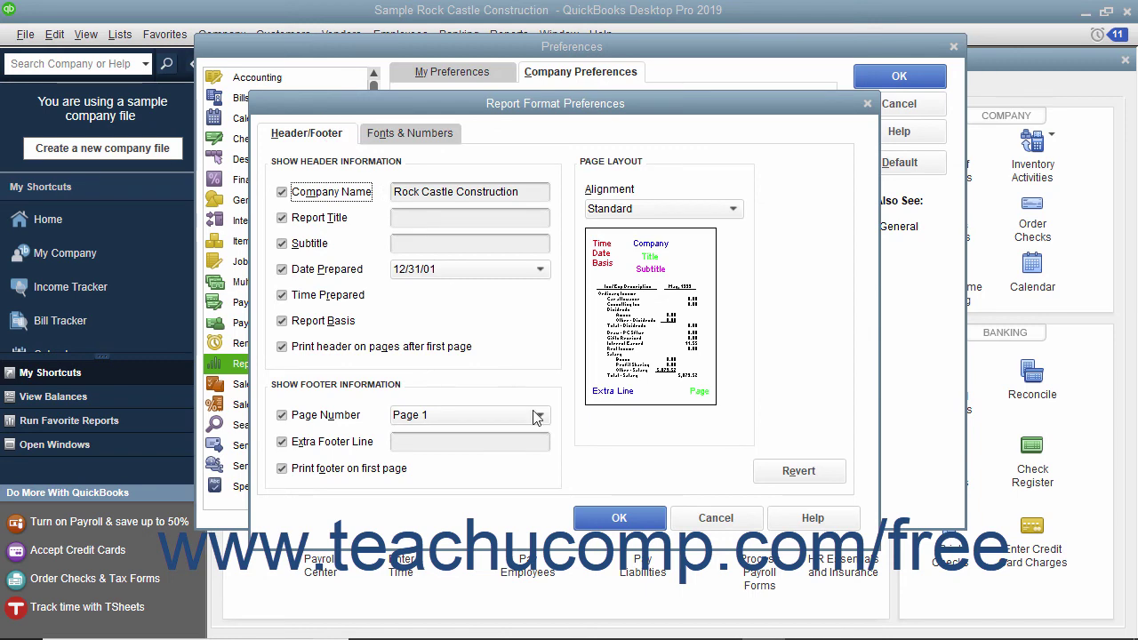
pyautogui.click(595, 522)
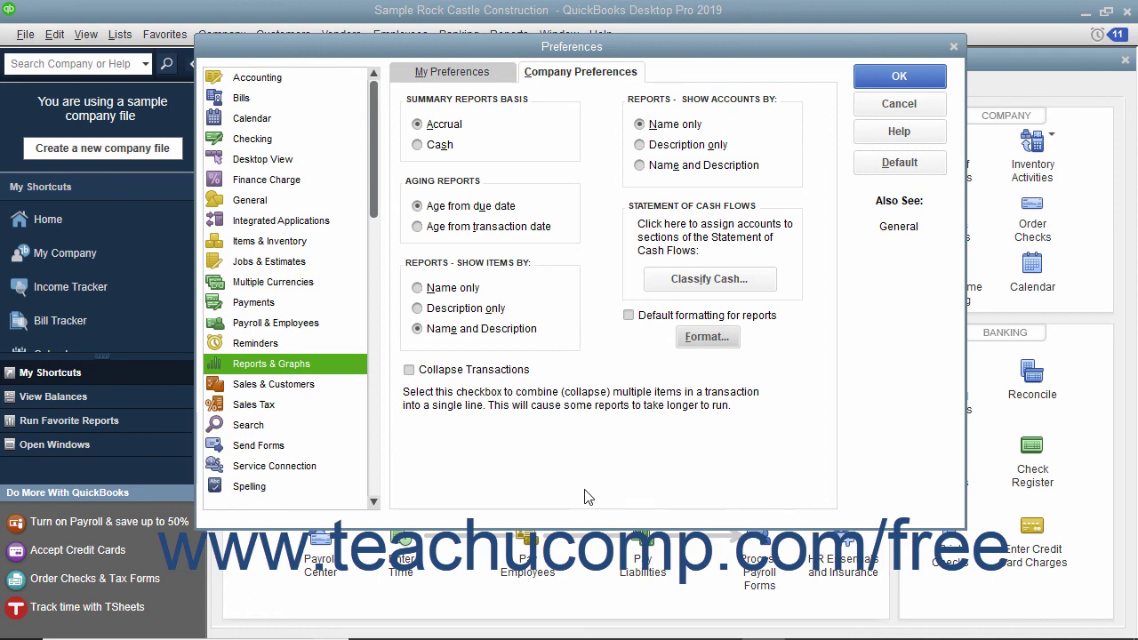
# - Save the report preferences with OK to close the dialog
pyautogui.click(871, 80)
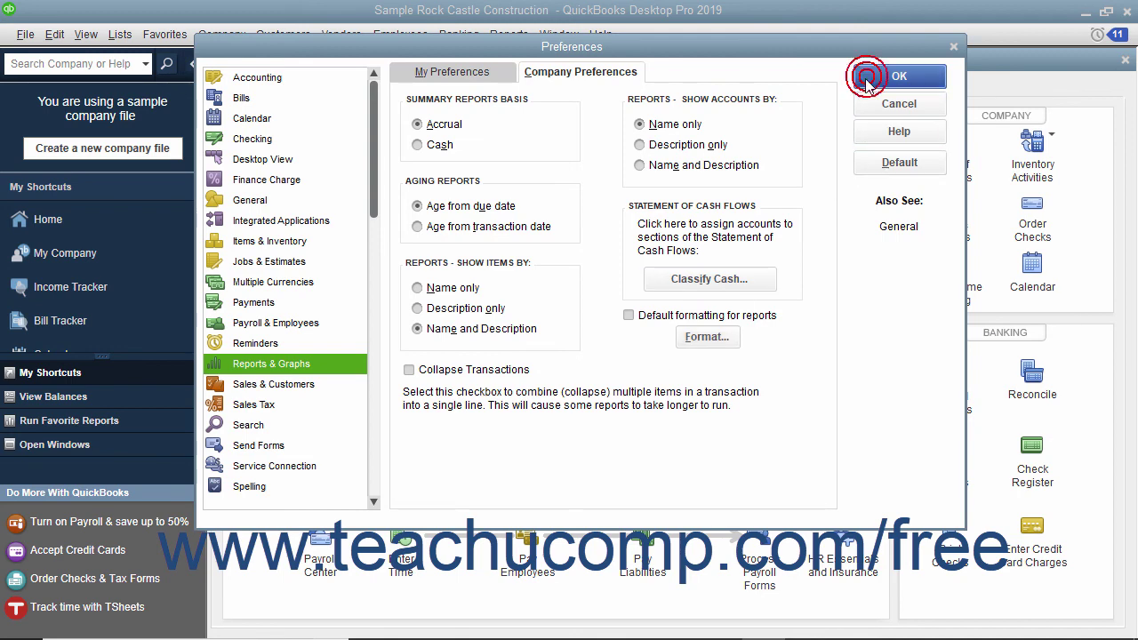